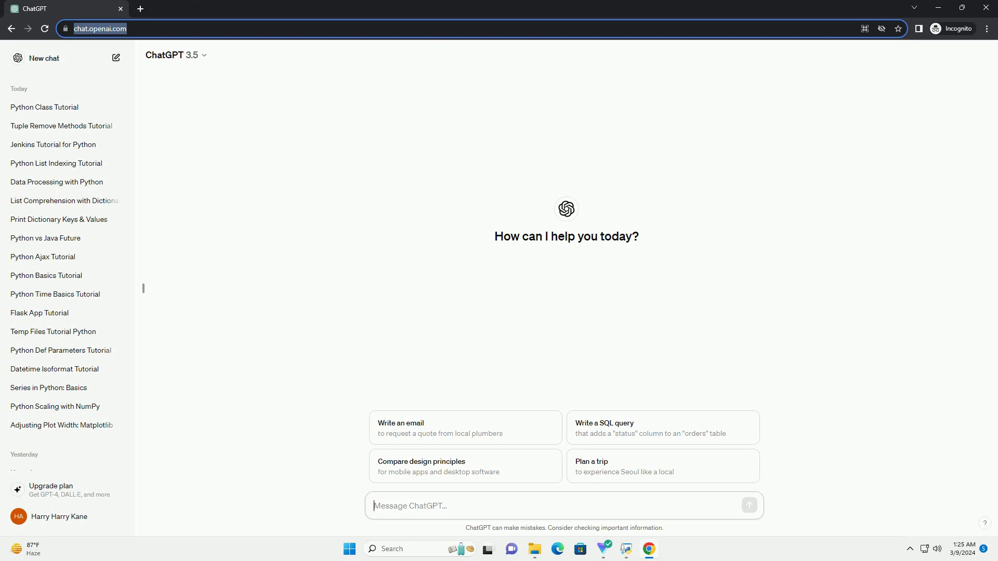
Paste and send the request for a tutorial on the best free AI tools for Python coding.
text(write an informative tutorial about best free ai for python coding with code example)
key(Return)
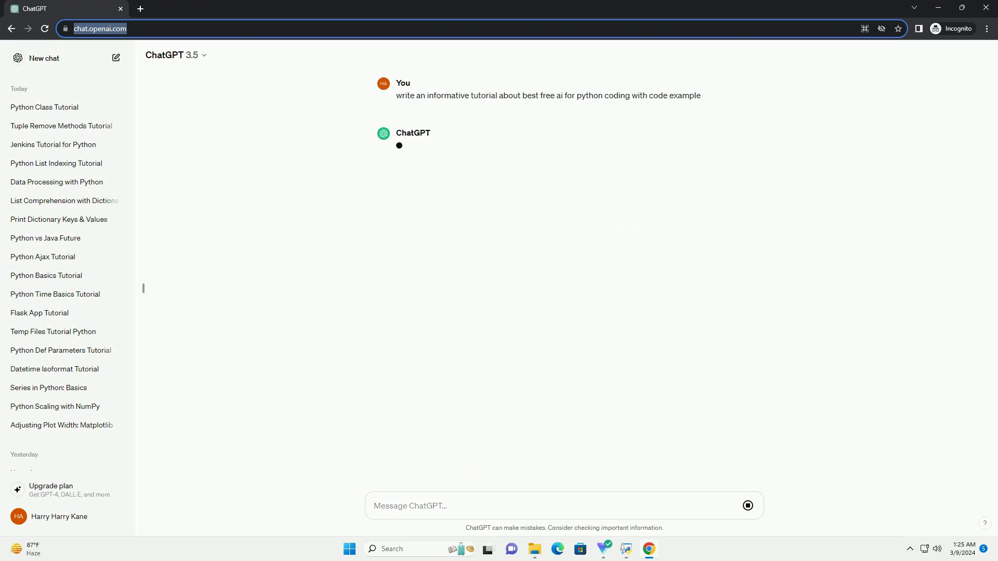